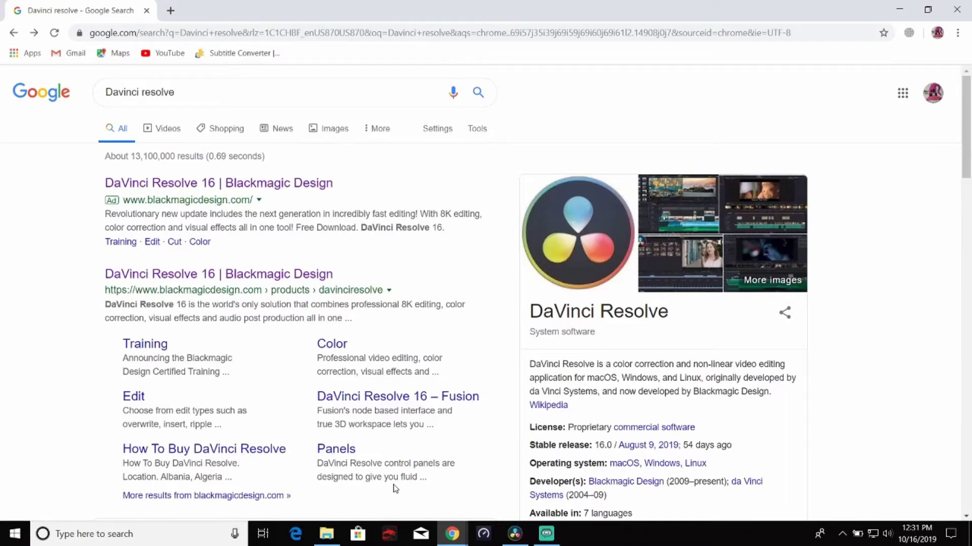
# Open Blackmagic Design's DaVinci Resolve 16 page from the search results and show its download options
pyautogui.click(248, 276)
pyautogui.click(70, 35)
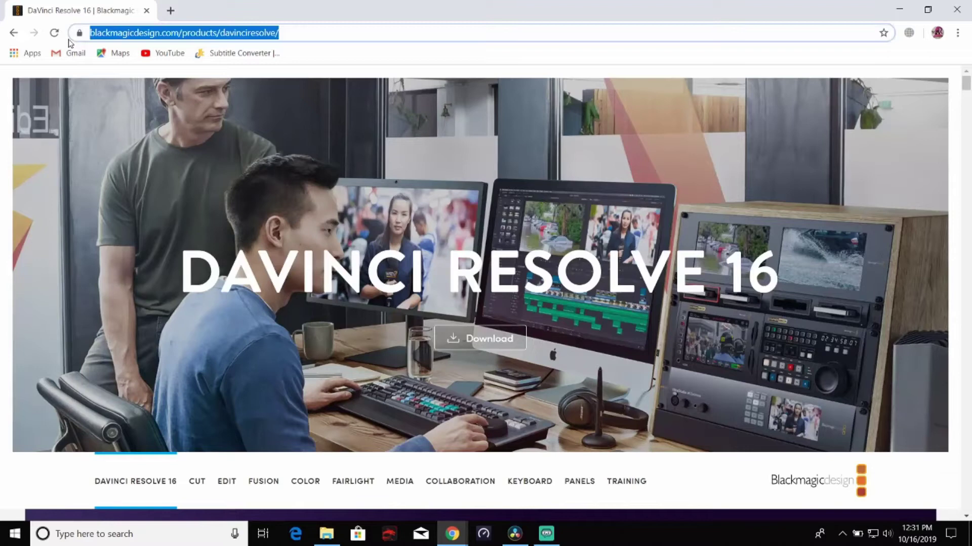
pyautogui.click(476, 341)
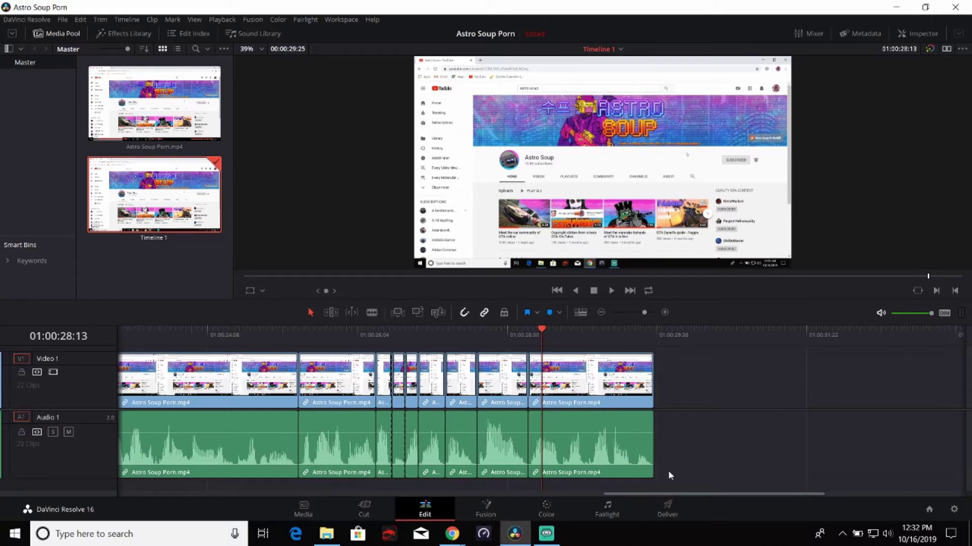
# On the Deliver page, queue Timeline 1 at 720 x 480 NTSC DV resolution and render it
pyautogui.click(665, 514)
pyautogui.click(127, 159)
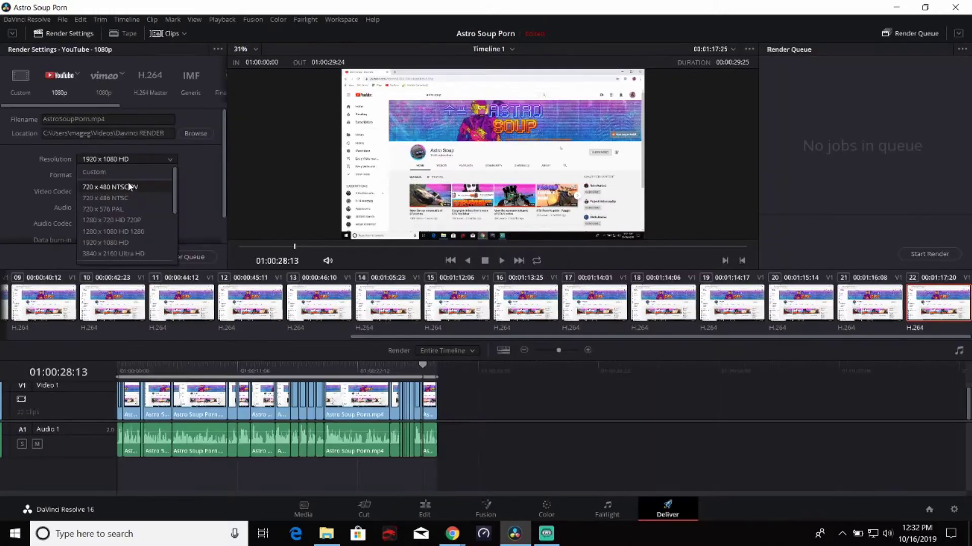
pyautogui.click(130, 187)
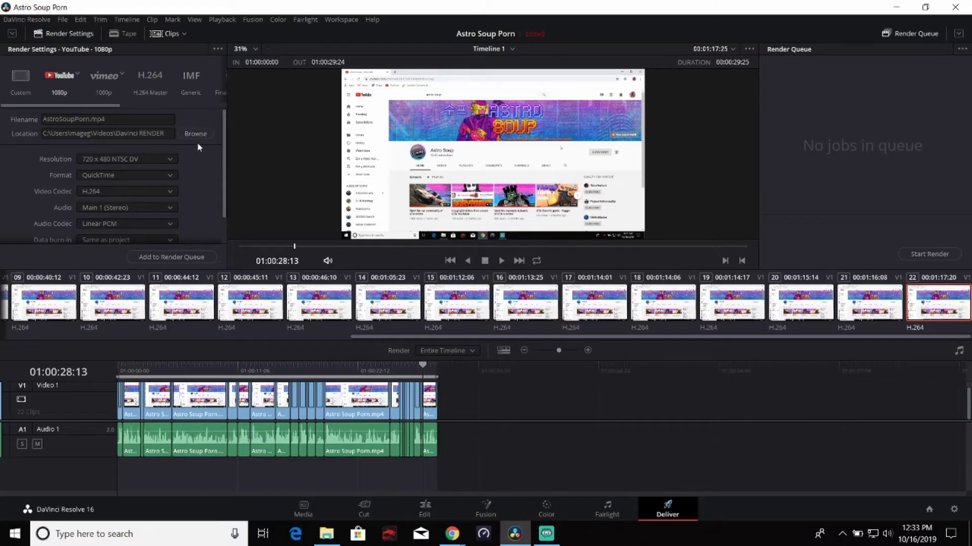
pyautogui.click(196, 257)
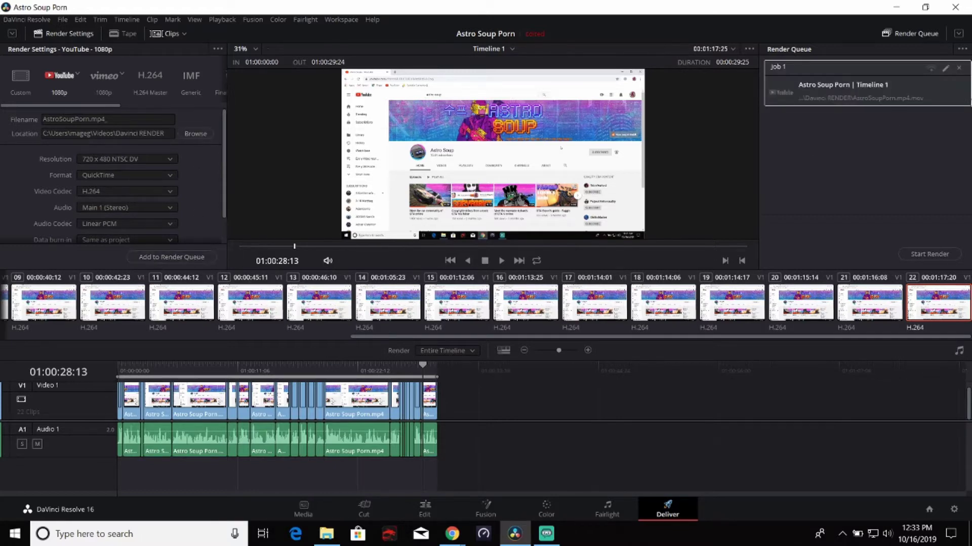
pyautogui.click(940, 255)
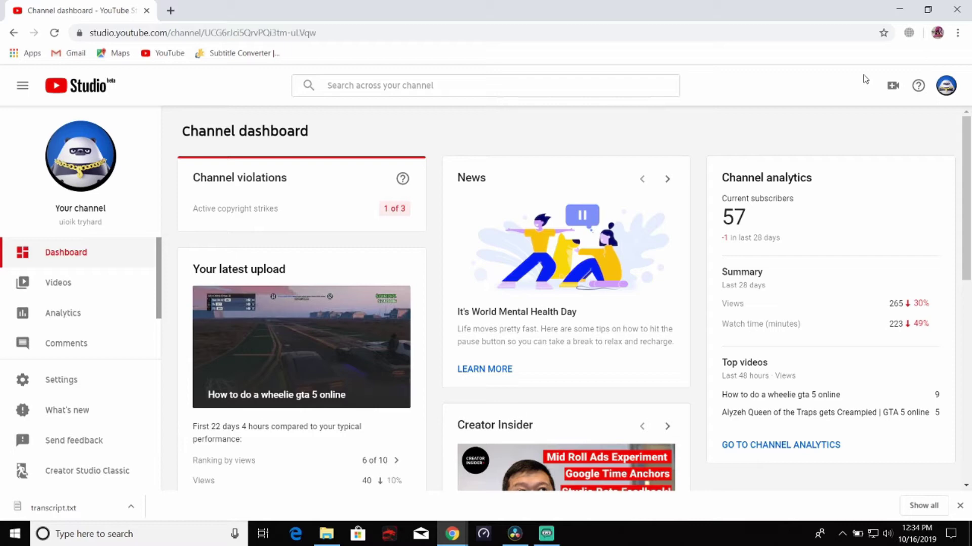
# Upload AstroSoupPorn.mp4.mov to YouTube Studio and choose the video language under Advanced settings
pyautogui.click(892, 85)
pyautogui.moveTo(716, 244); pyautogui.dragTo(468, 274)
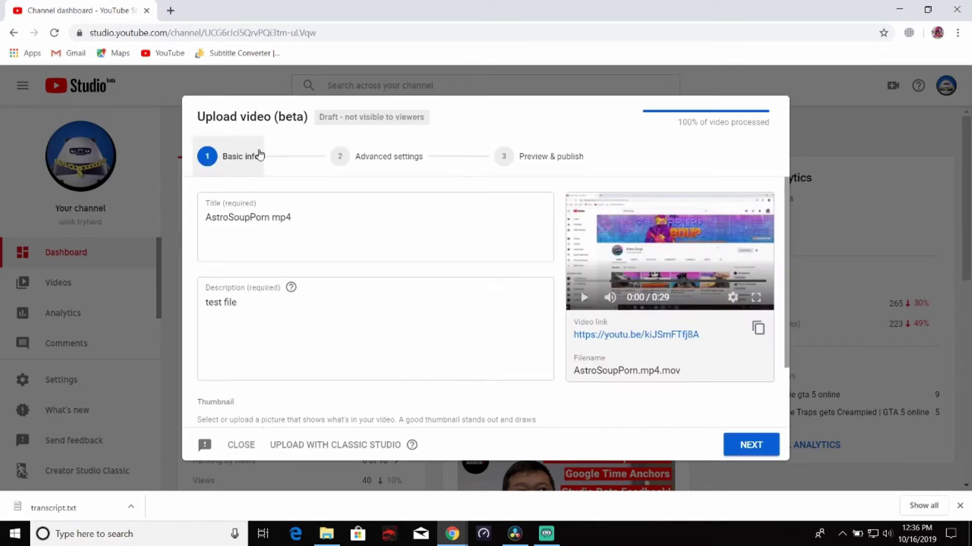
pyautogui.click(408, 167)
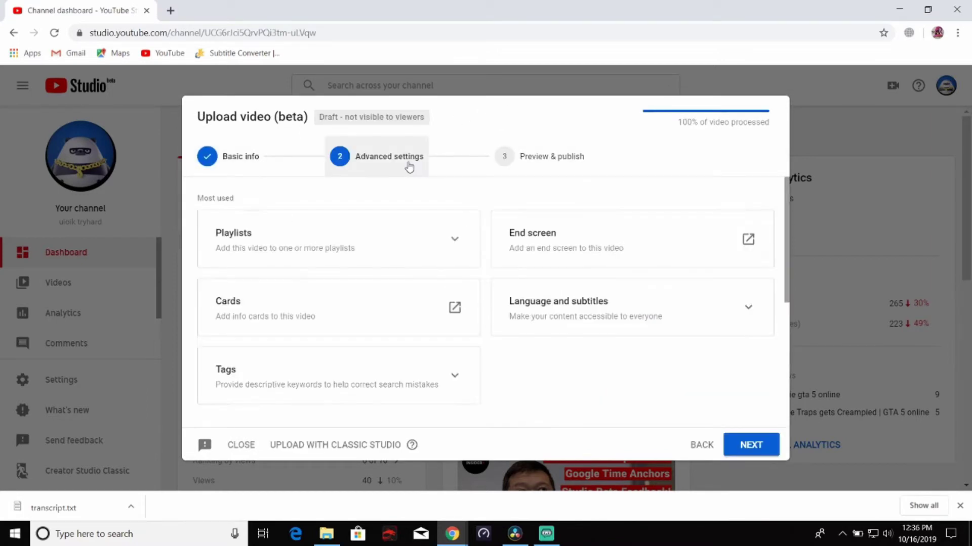
pyautogui.click(583, 312)
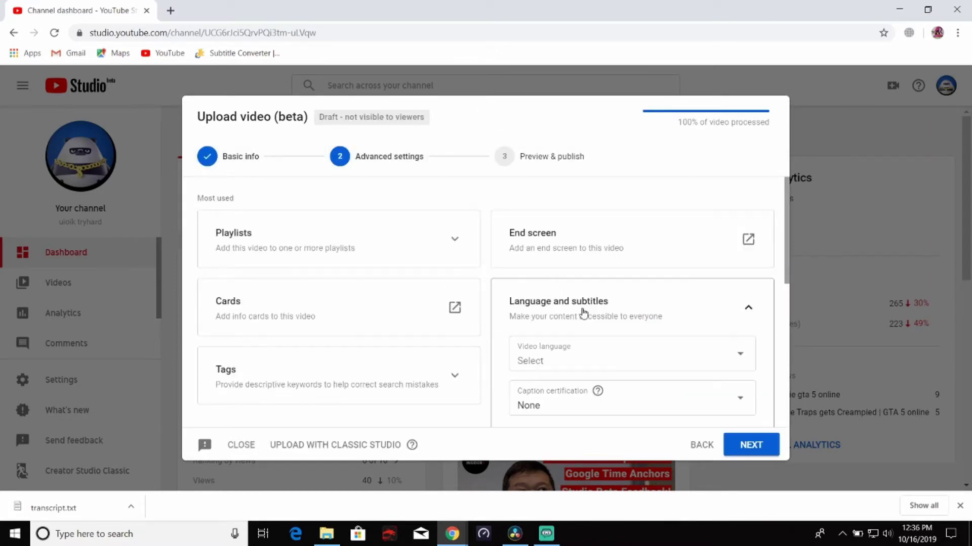
pyautogui.click(574, 361)
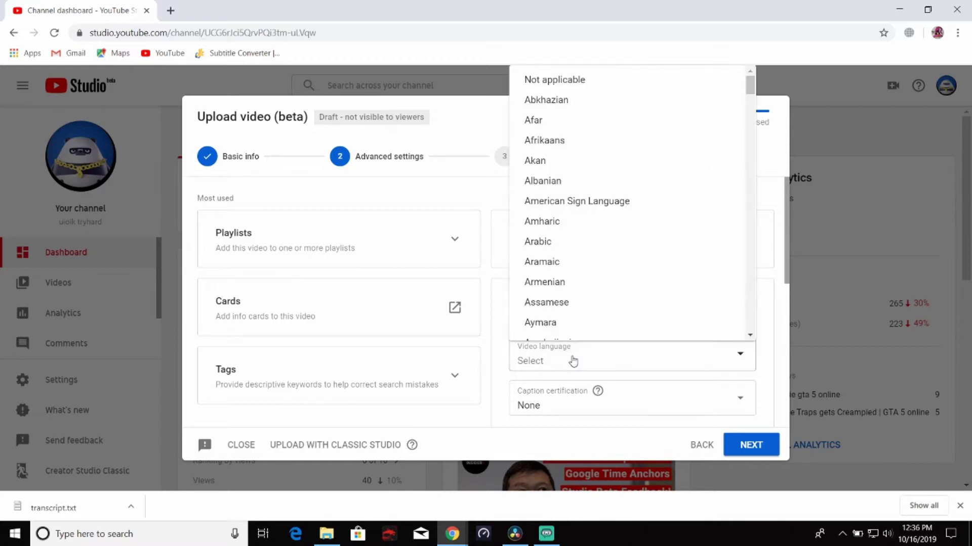
pyautogui.moveTo(752, 94); pyautogui.dragTo(732, 125)
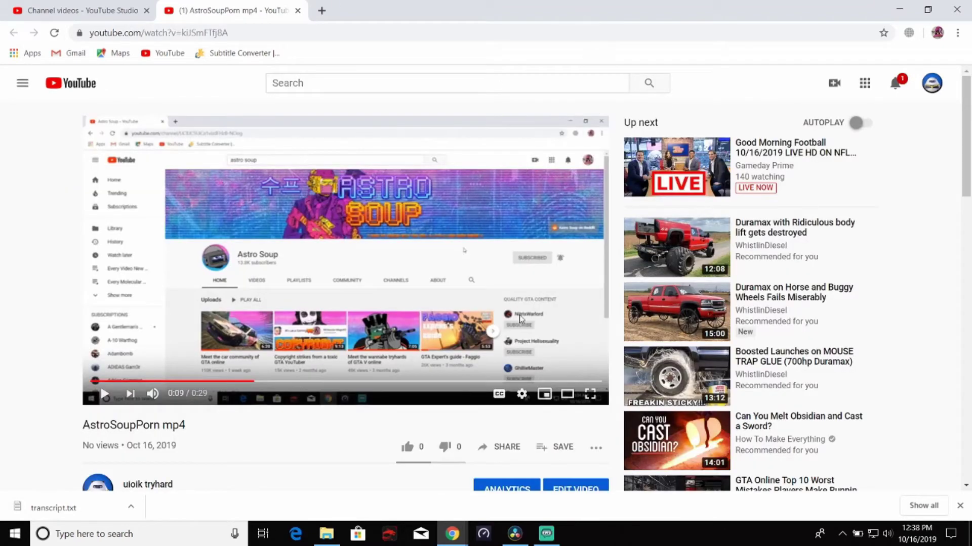
# Check the player's Subtitles/CC list for English (auto-generated), then return to the Studio videos tab
pyautogui.click(522, 396)
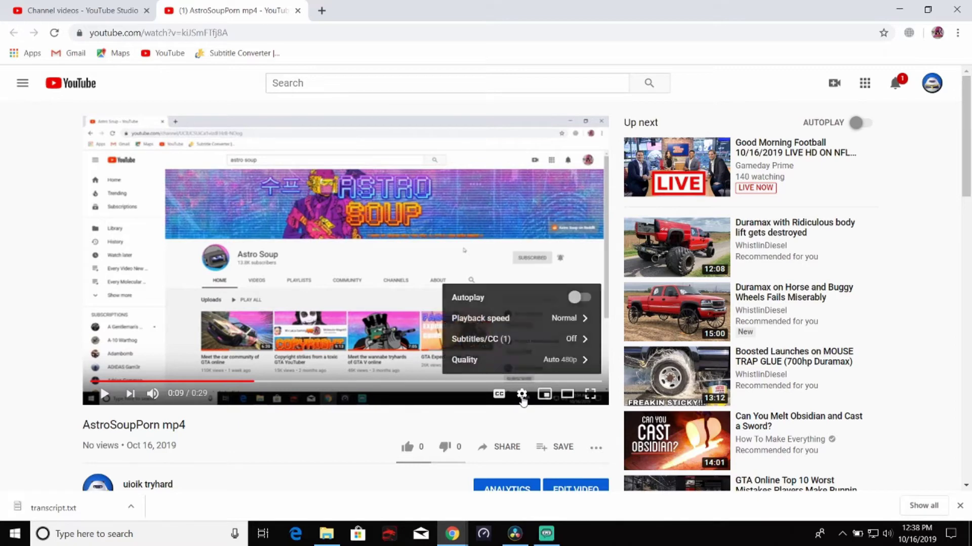
pyautogui.click(519, 349)
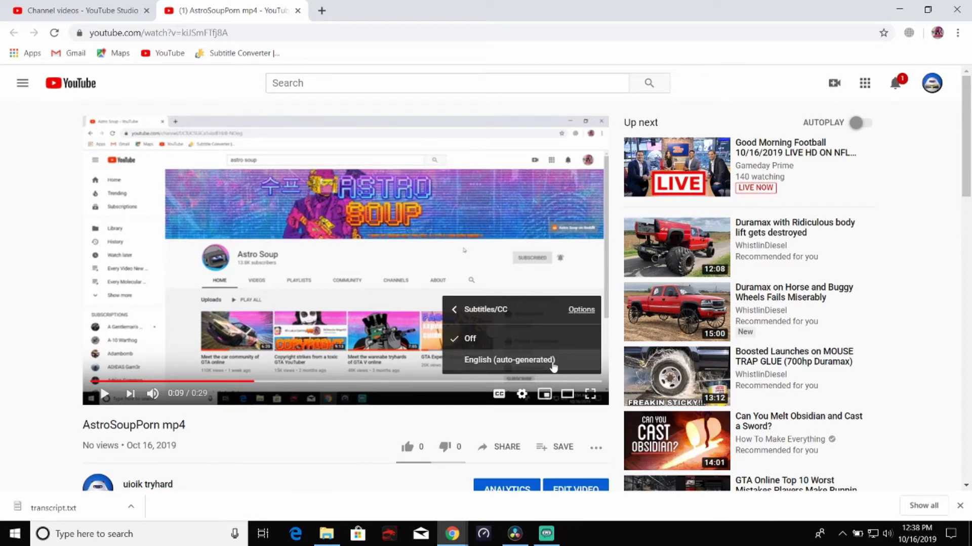
pyautogui.hotkey('ctrl', 'Tab')
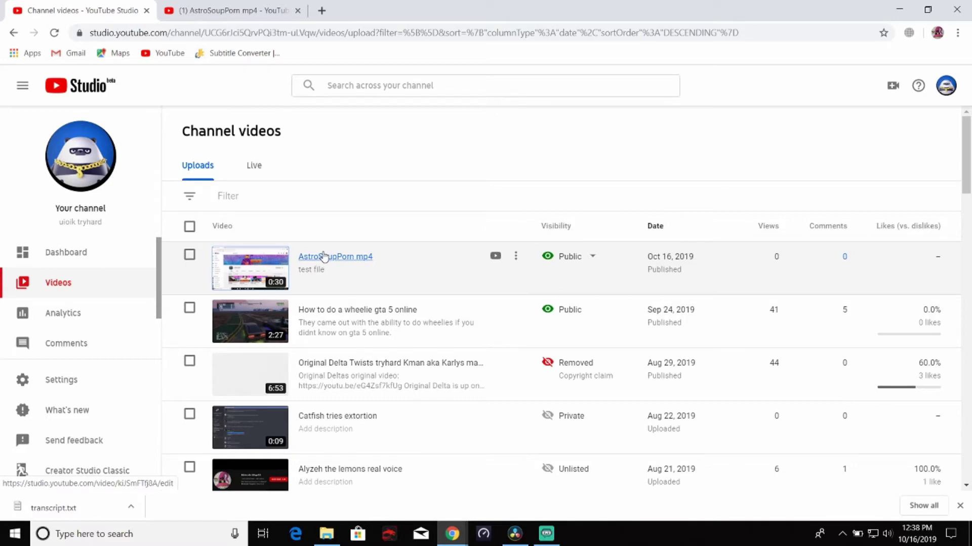
# From AstroSoupPorn mp4's Transcriptions, open the English (Automatic) subtitles in Classic Studio's editor
pyautogui.click(324, 256)
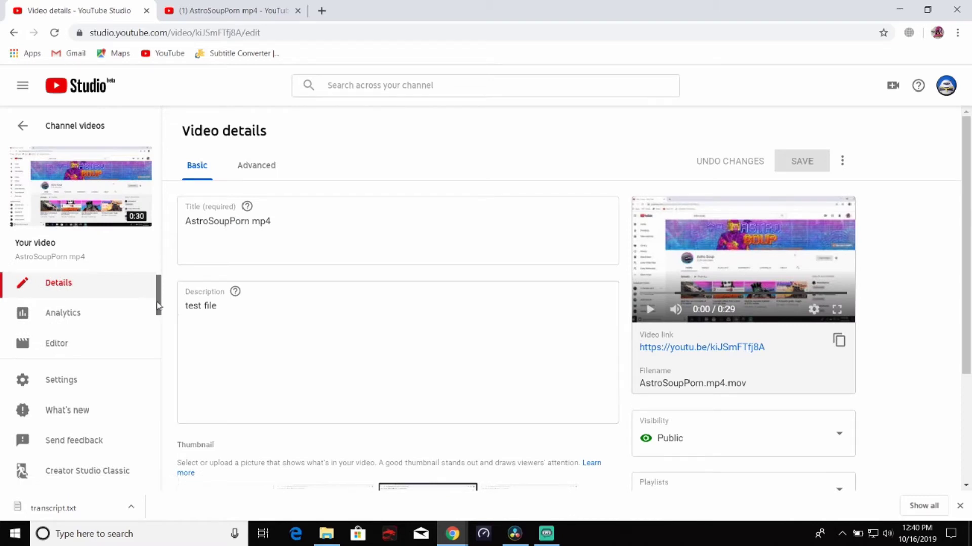
pyautogui.scroll(-1, 161, 346)
pyautogui.scroll(-1, 161, 346)
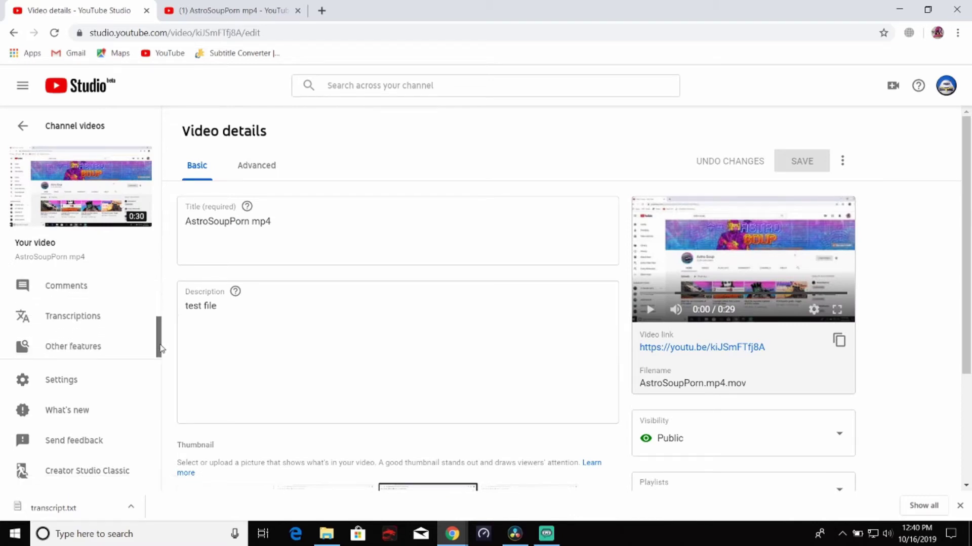
pyautogui.click(104, 323)
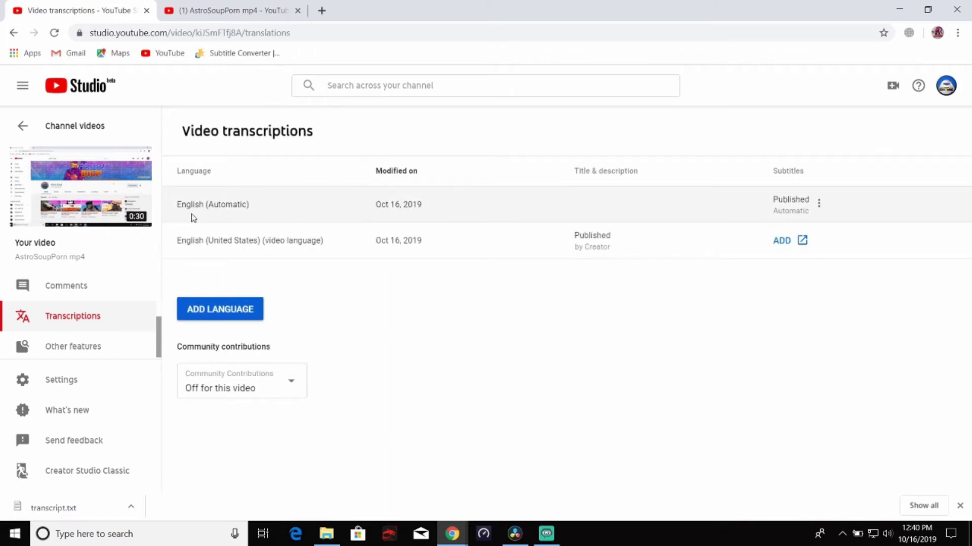
pyautogui.click(818, 204)
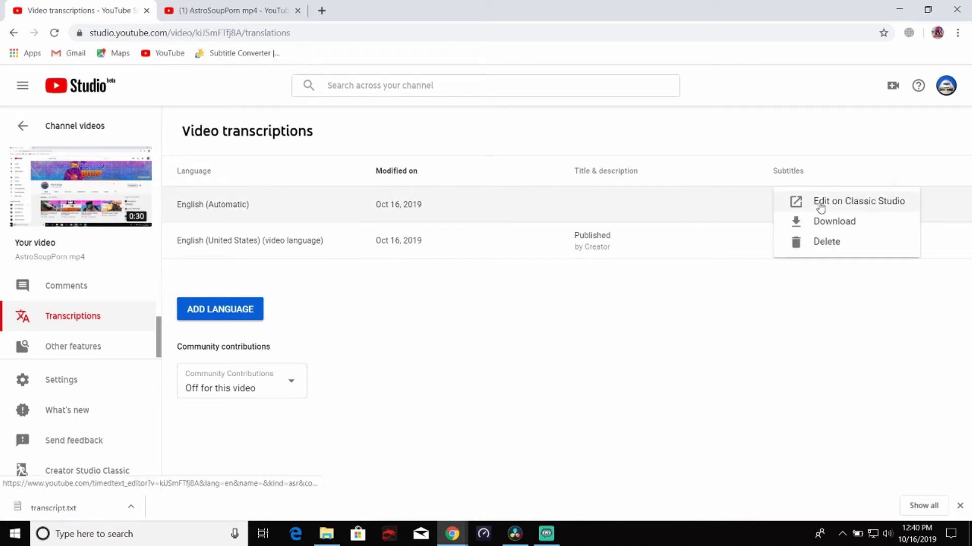
pyautogui.click(844, 202)
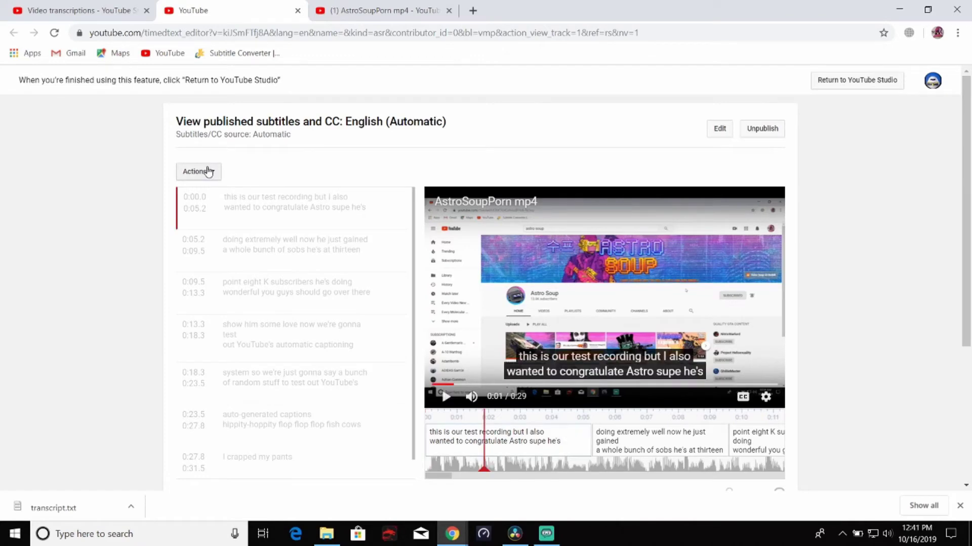
# Download the English (Automatic) captions as captions (2).srt and open the downloaded file
pyautogui.click(209, 172)
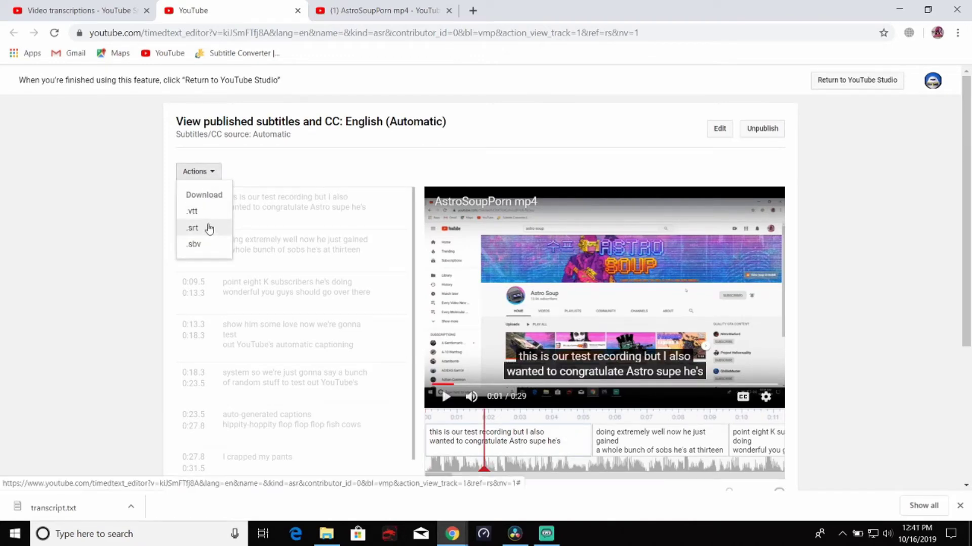
pyautogui.click(209, 229)
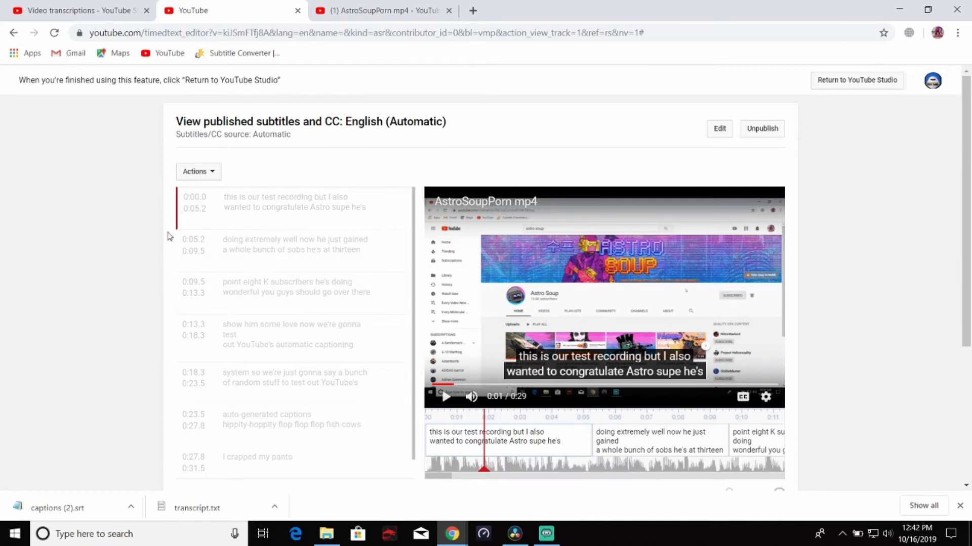
pyautogui.click(74, 513)
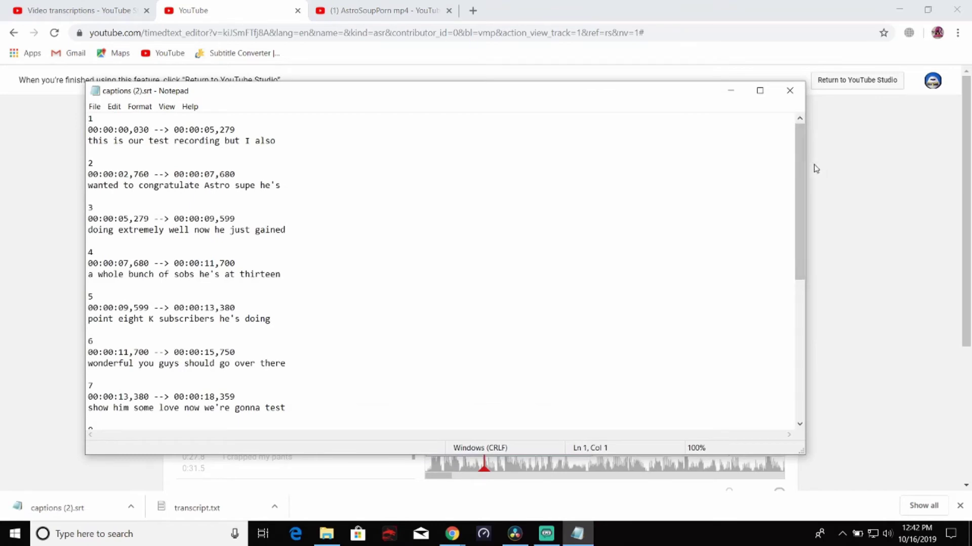
# Scroll through captions (2).srt, retype the final 'h' of 'bunch', and close Notepad
pyautogui.moveTo(797, 159); pyautogui.dragTo(816, 300)
pyautogui.click(283, 219)
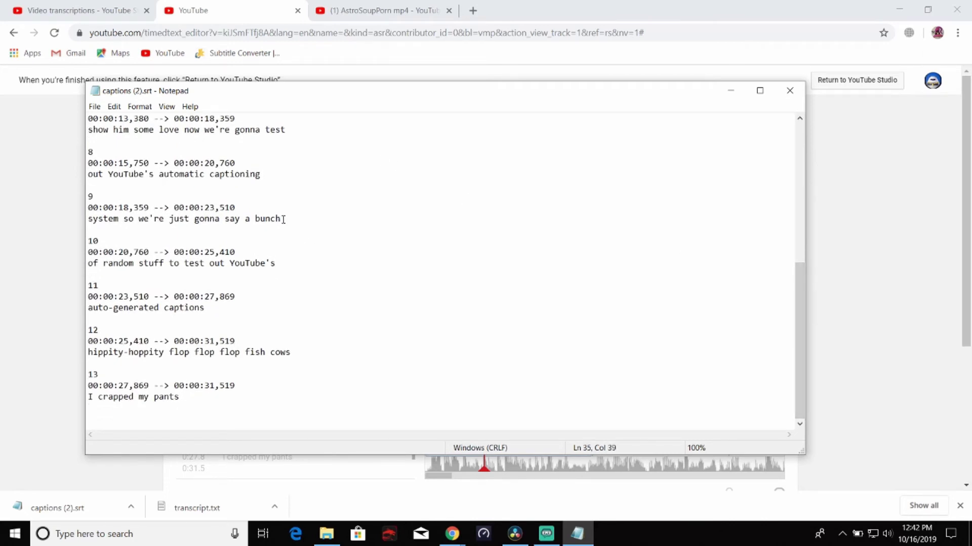
pyautogui.press('BackSpace')
pyautogui.write('h')
pyautogui.click(788, 94)
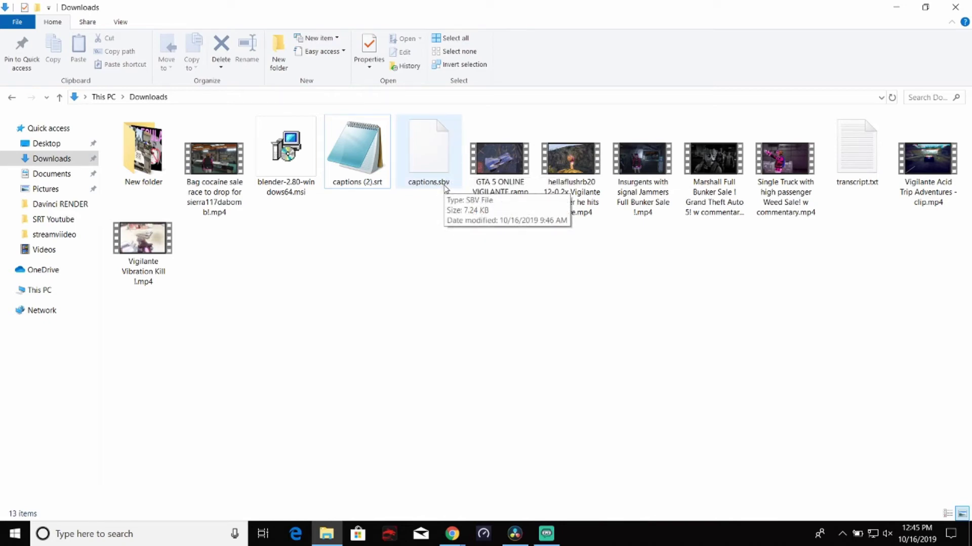
# Restore down the Downloads window so DaVinci Resolve's timeline shows beside it
pyautogui.click(924, 7)
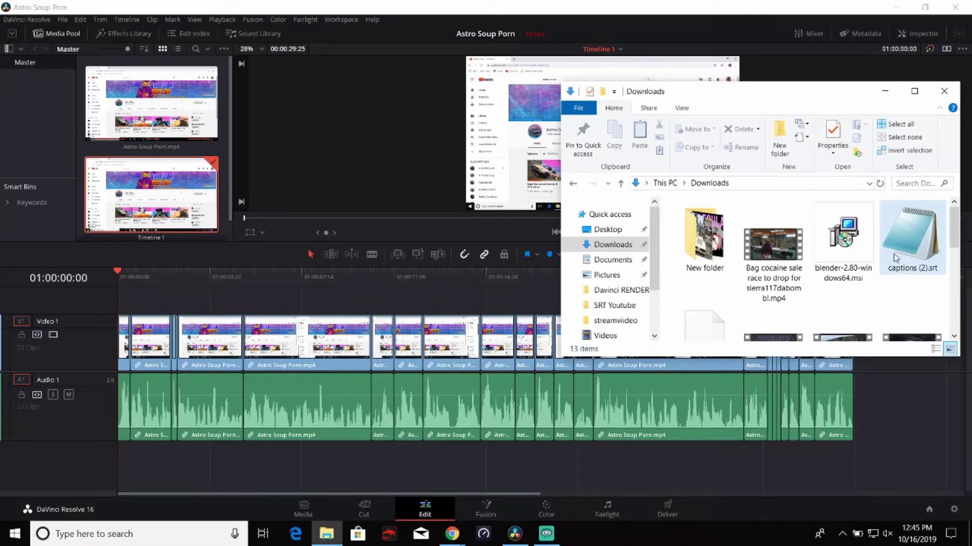
# Drop captions (2).srt onto the Edit timeline and trim the start of its first caption clip
pyautogui.moveTo(905, 253); pyautogui.dragTo(112, 319)
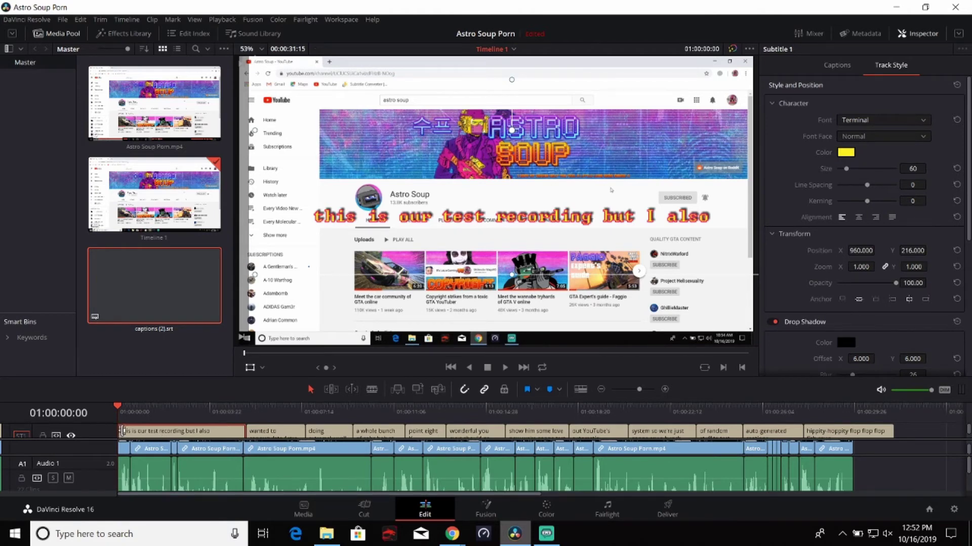
pyautogui.moveTo(123, 431); pyautogui.dragTo(131, 431)
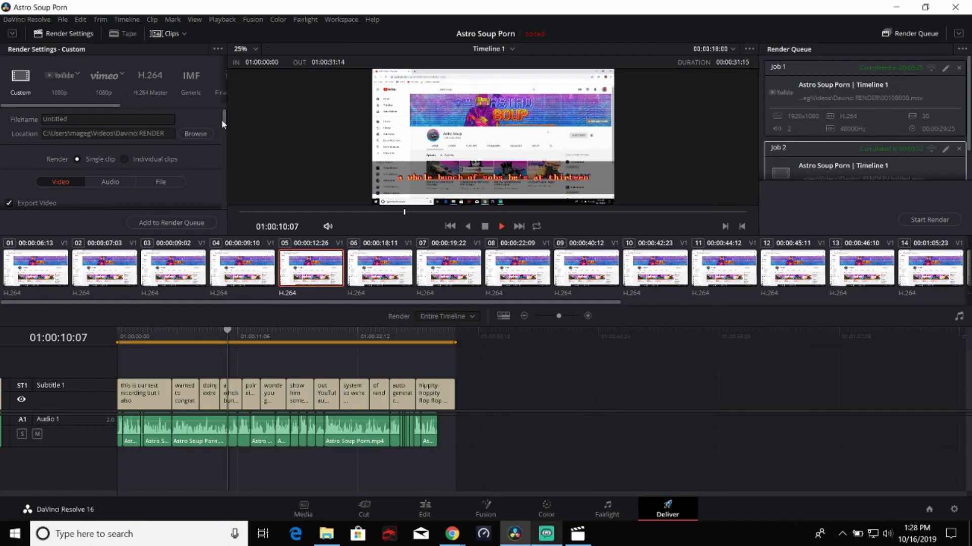
# In Deliver's Subtitle Settings, set the subtitle export format to Burn into video
pyautogui.moveTo(223, 119); pyautogui.dragTo(225, 207)
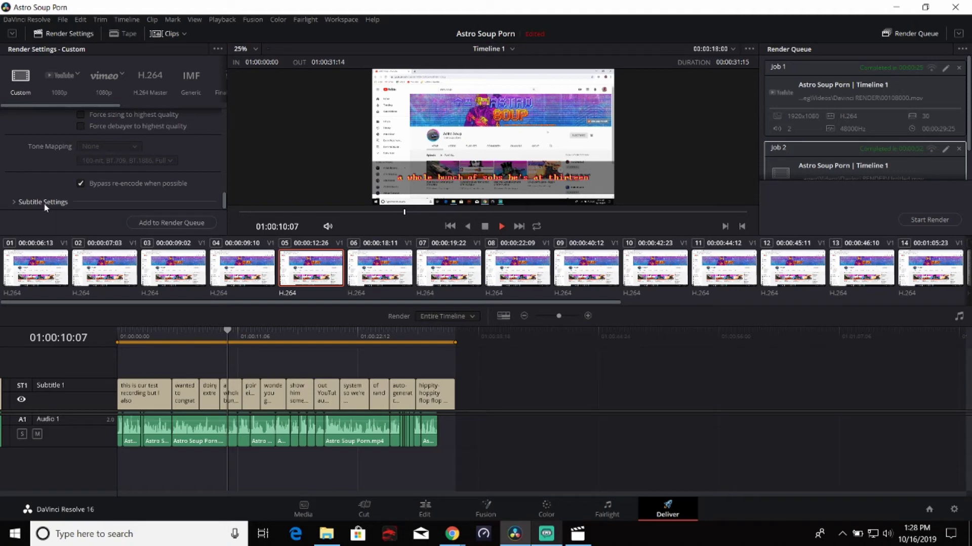
pyautogui.click(44, 202)
pyautogui.moveTo(223, 195); pyautogui.dragTo(223, 200)
pyautogui.click(110, 201)
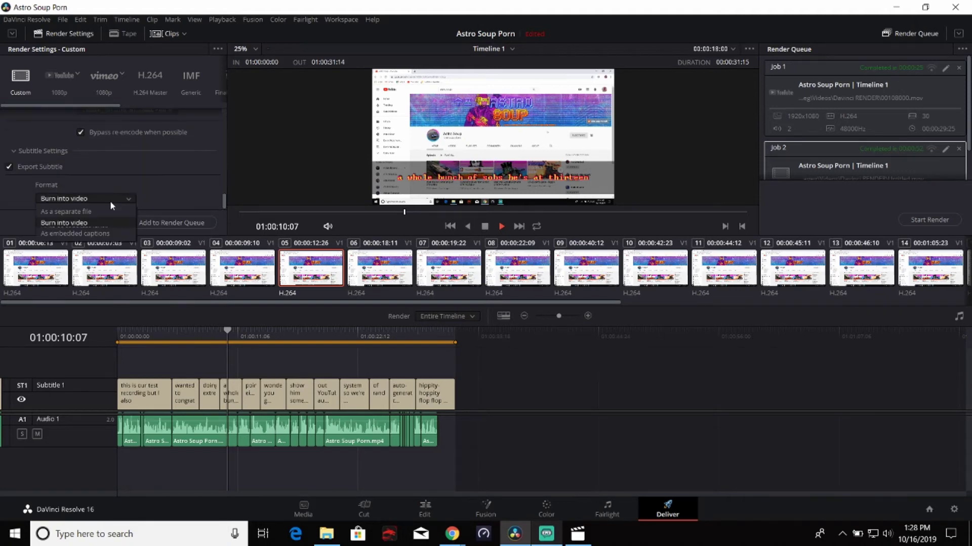
pyautogui.click(90, 224)
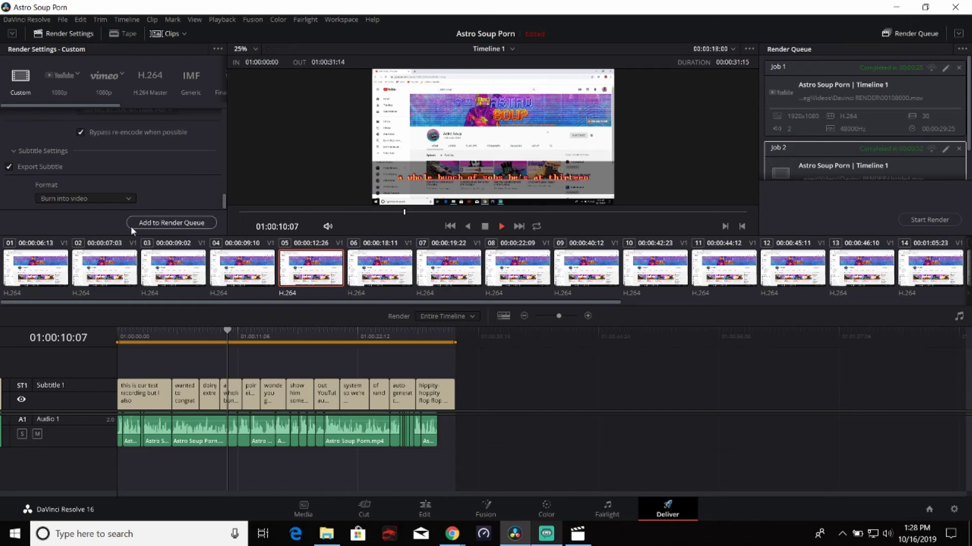